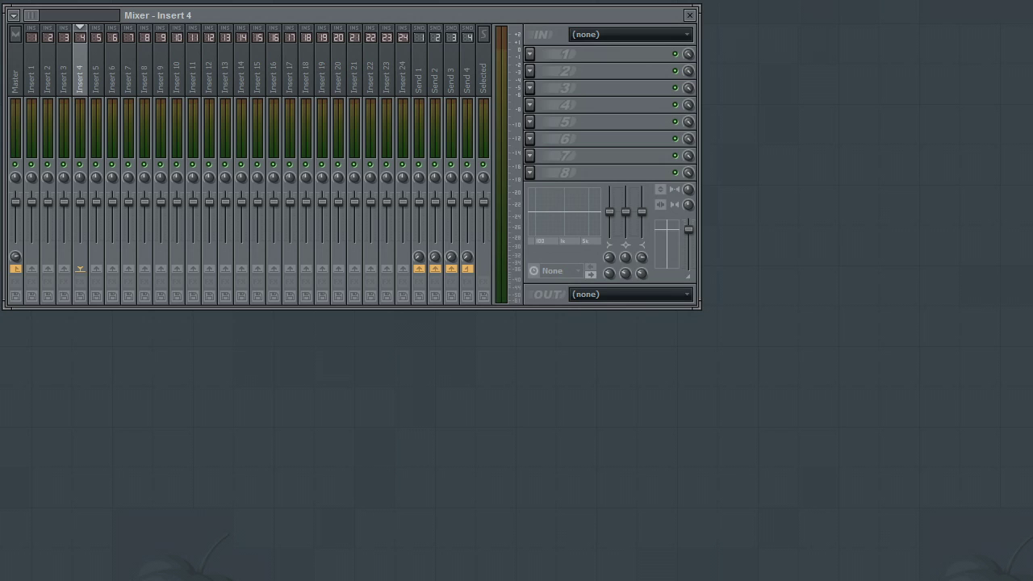
Open the channel rack and route the FLS_Snare 01a channel to mixer track 4, closing its channel settings
key(F6)
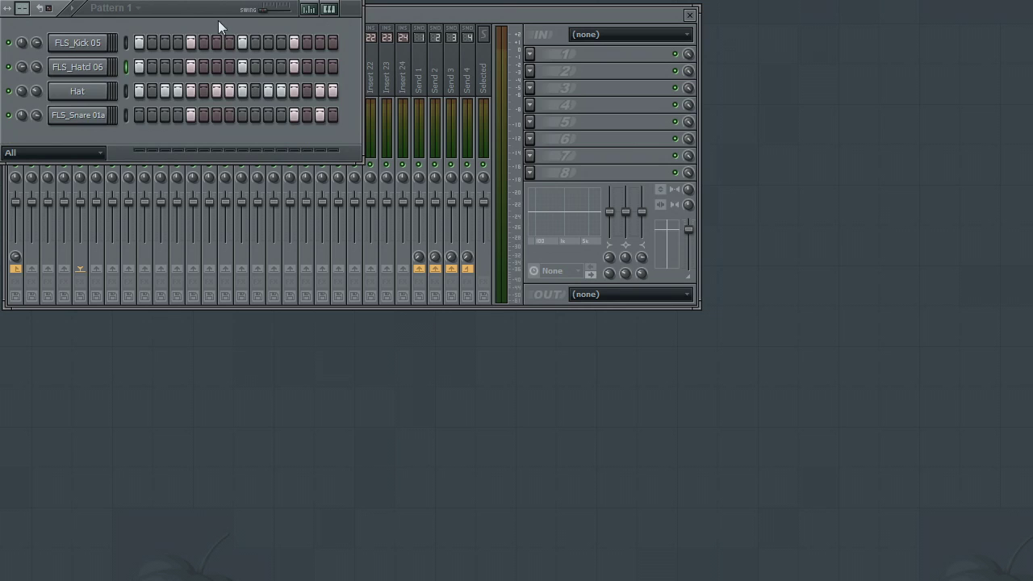
drag(175, 7, 190, 25)
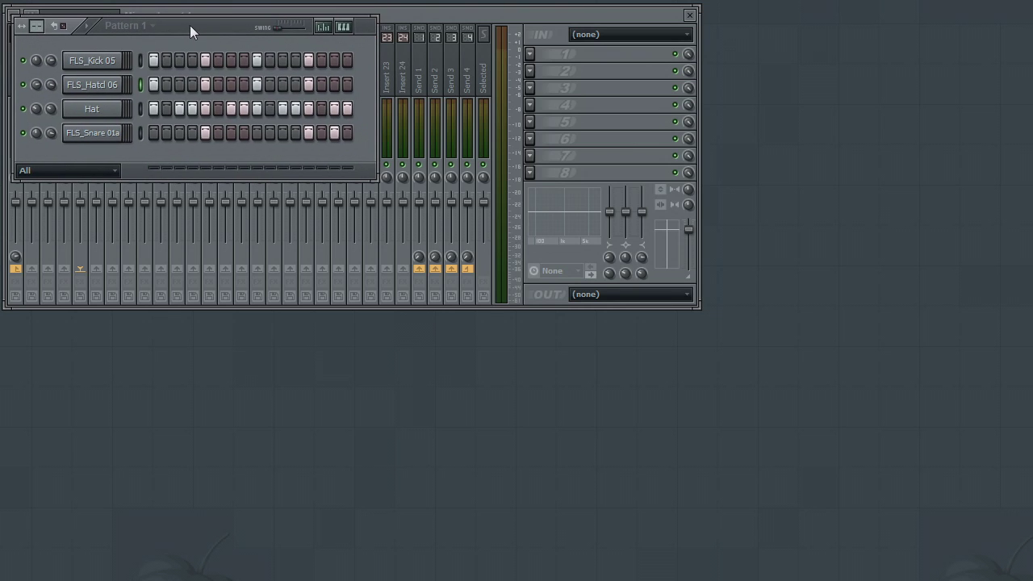
click(96, 134)
drag(1019, 54, 629, 69)
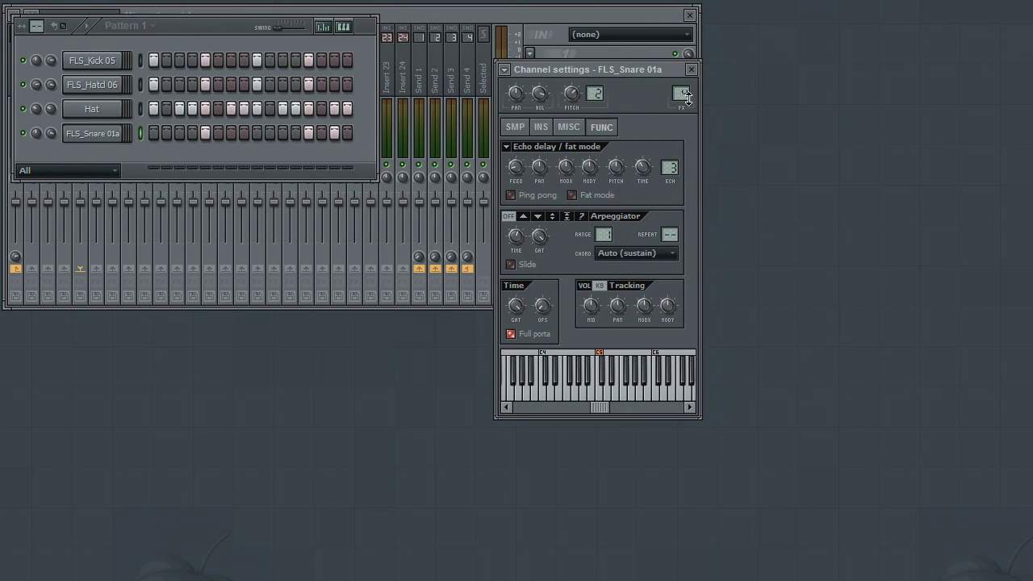
drag(682, 97, 690, 89)
click(692, 70)
click(485, 16)
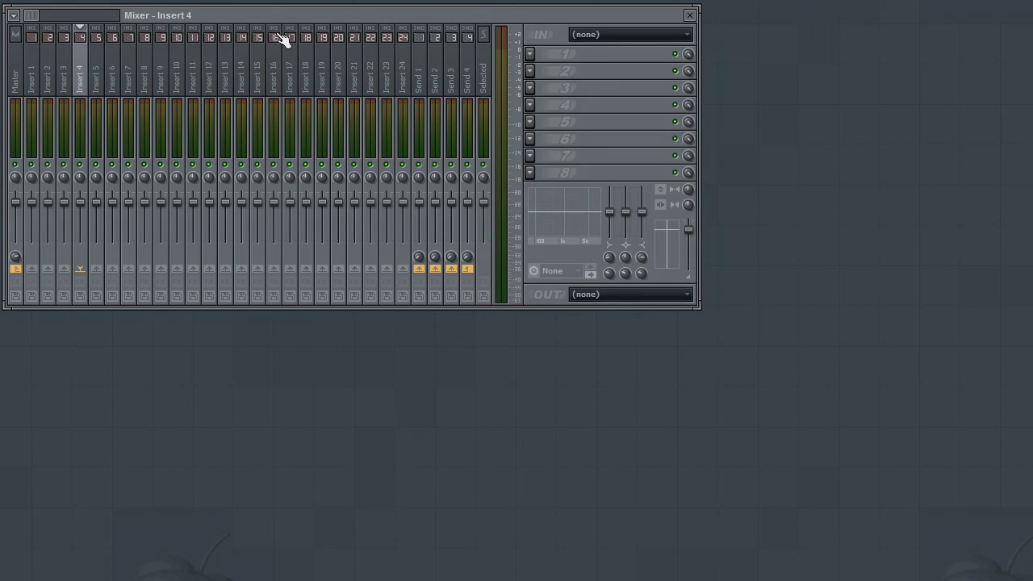
Load Hardcore into the first effect slot of Insert 4, reset its program and move its window clear of the mixer tracks
click(530, 54)
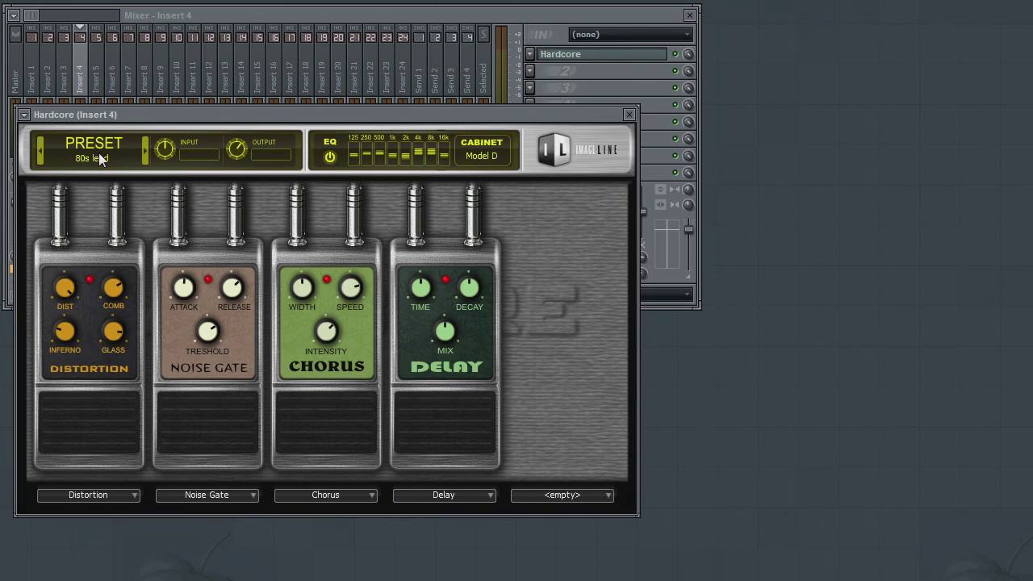
click(95, 154)
click(94, 179)
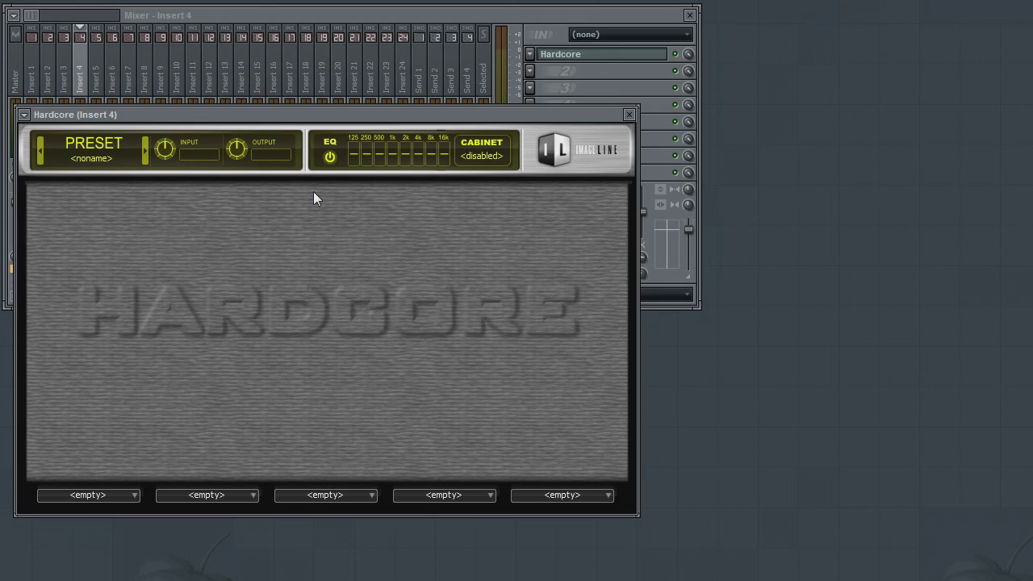
drag(313, 191, 581, 140)
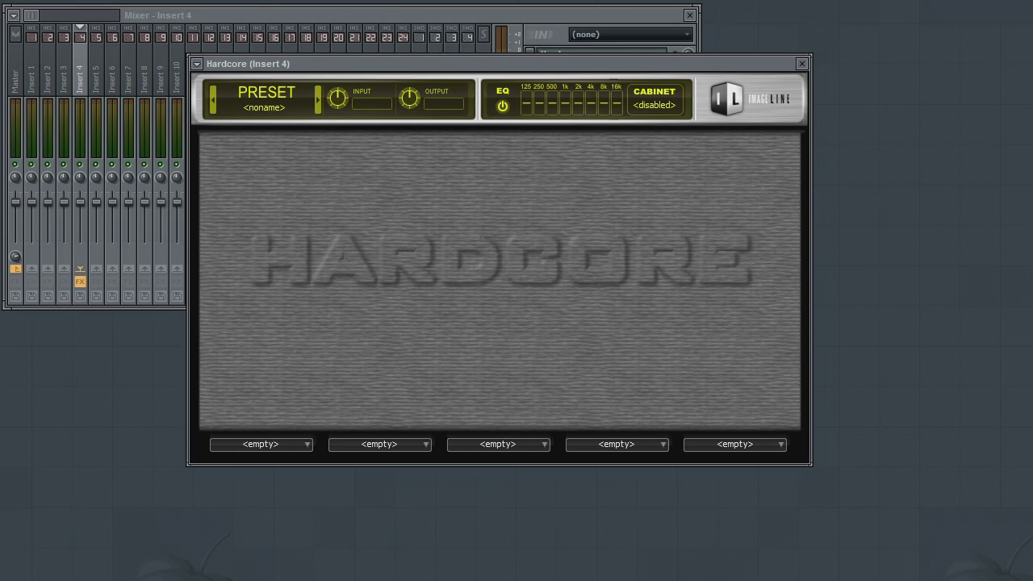
Start playback and add a Distortion pedal to the first pedal slot in Hardcore
key(space)
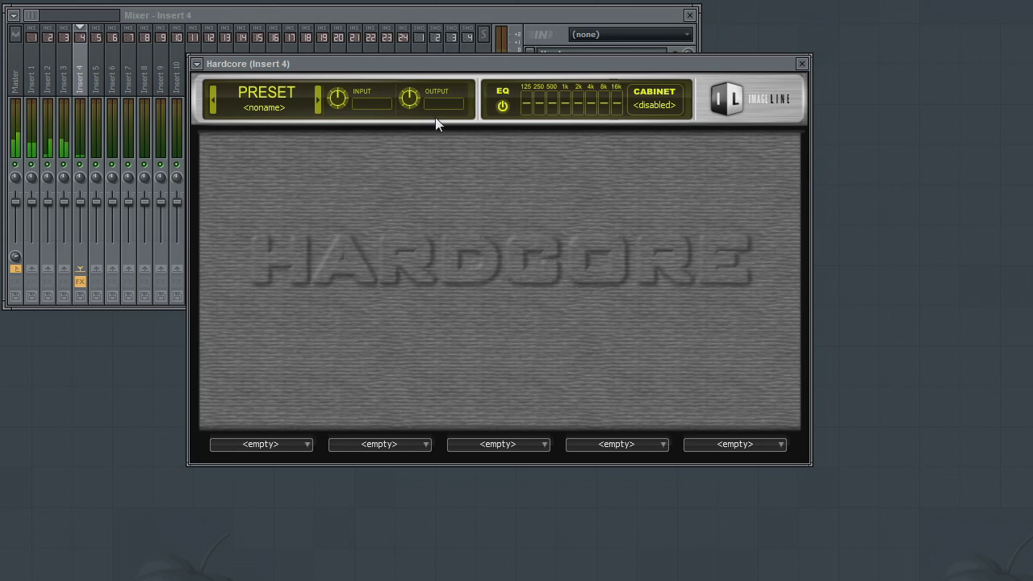
click(265, 449)
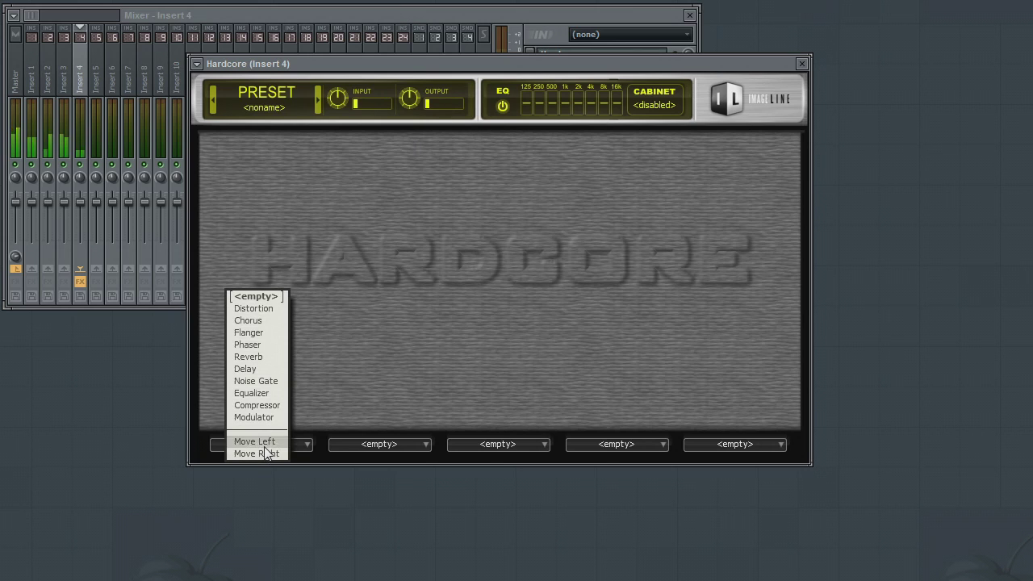
click(265, 309)
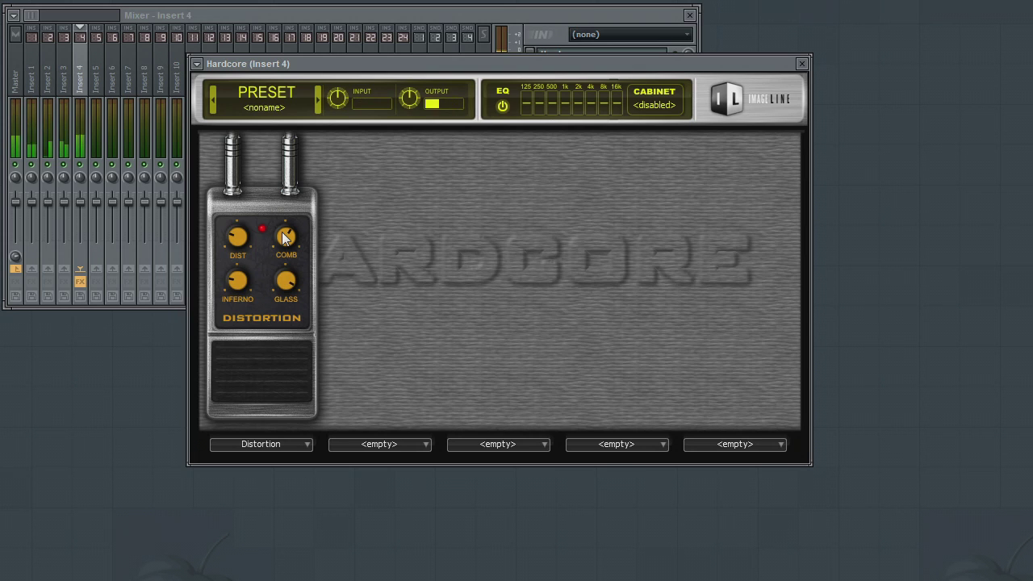
Audition cabinet Models A, B, C, D and E one after another on the distorted snare
click(654, 104)
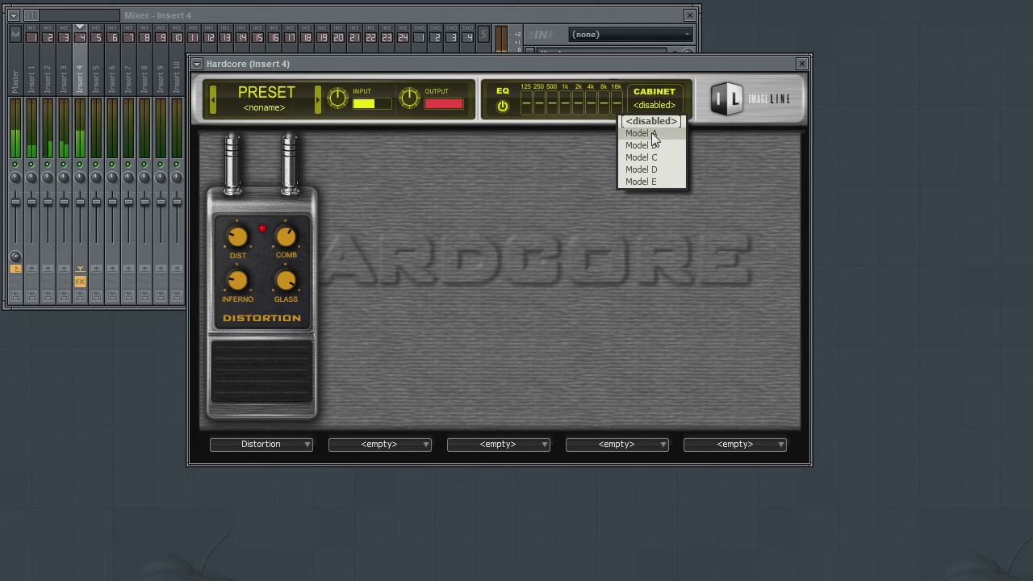
click(654, 134)
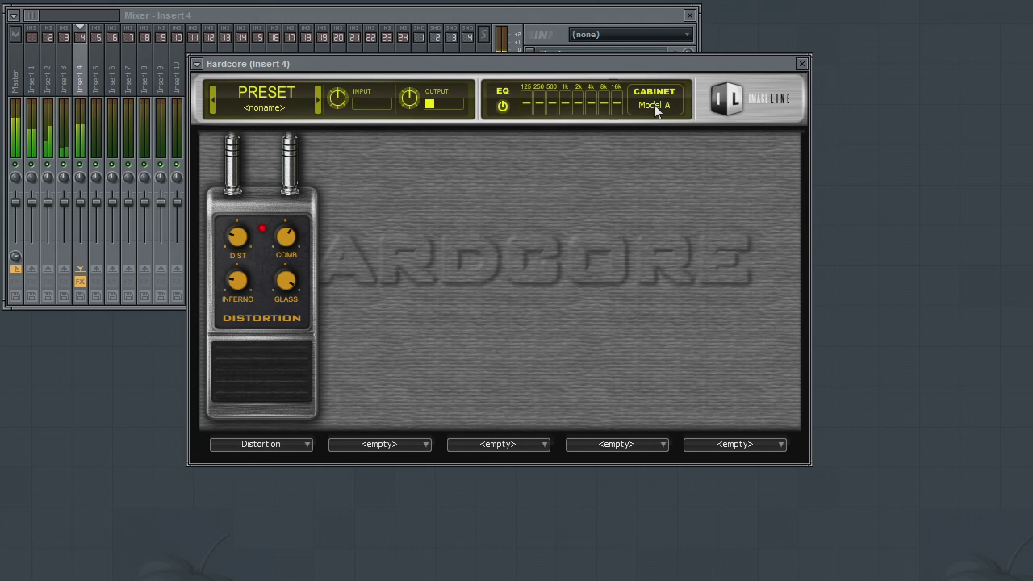
click(654, 104)
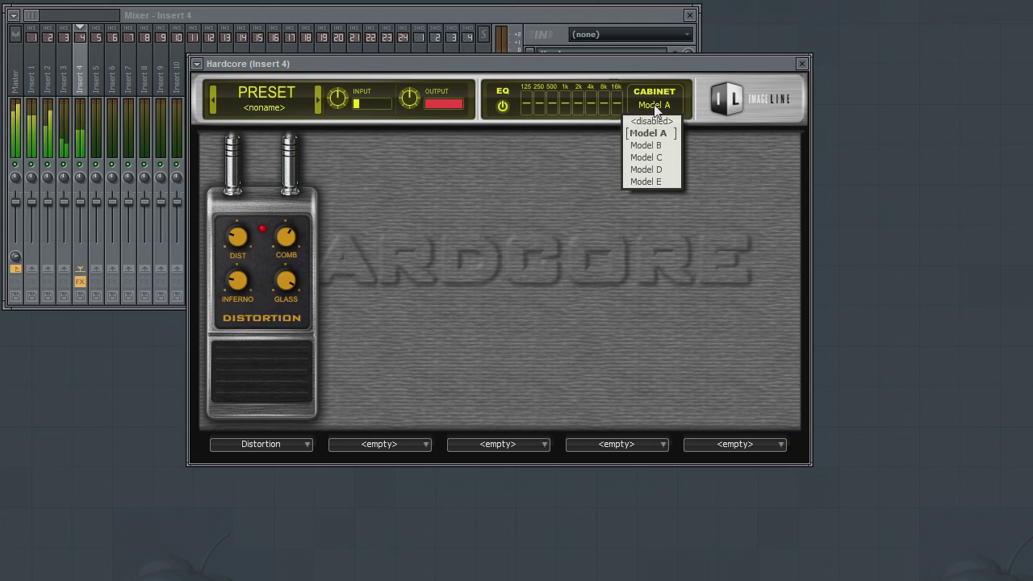
click(654, 146)
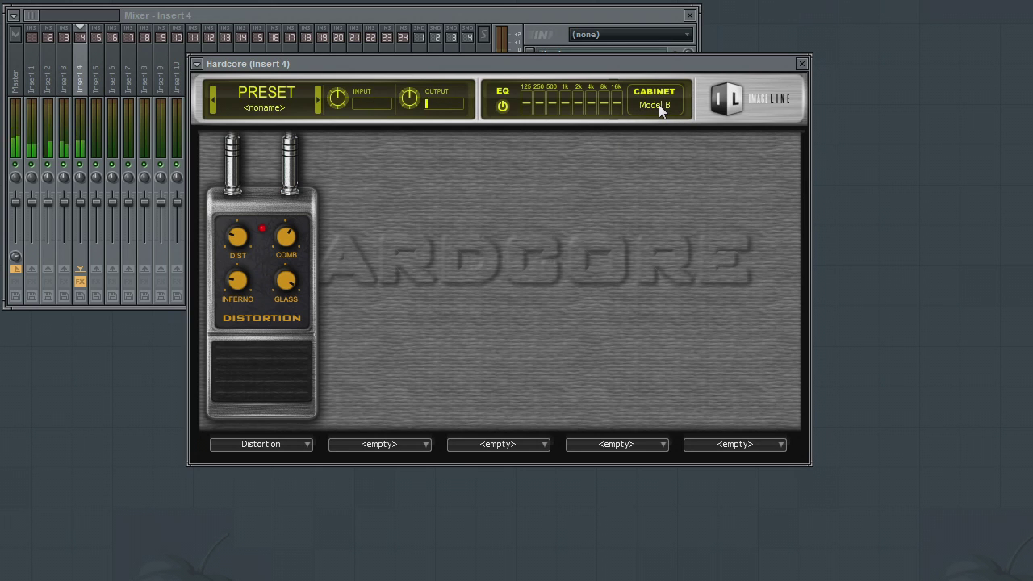
click(658, 104)
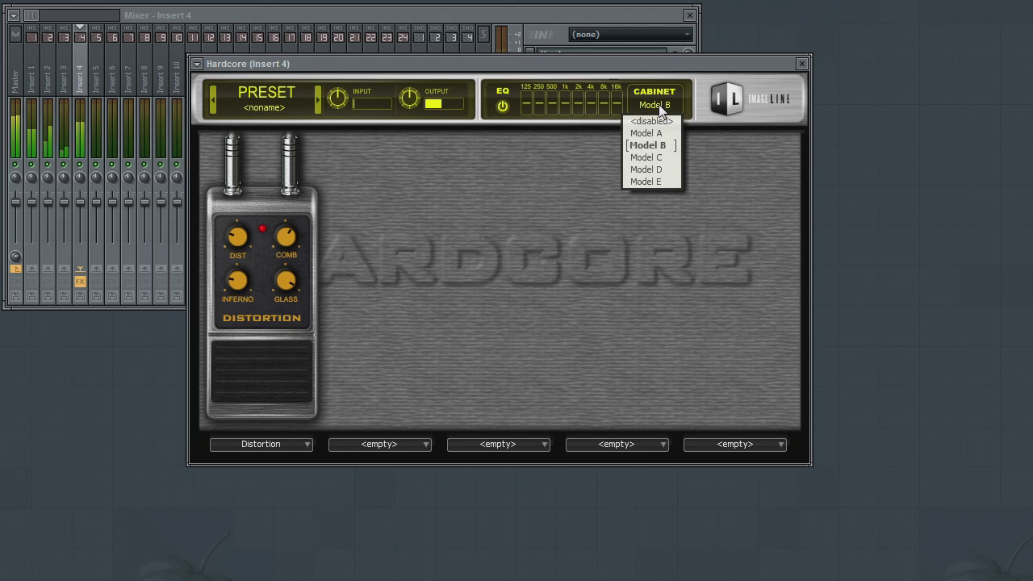
click(651, 158)
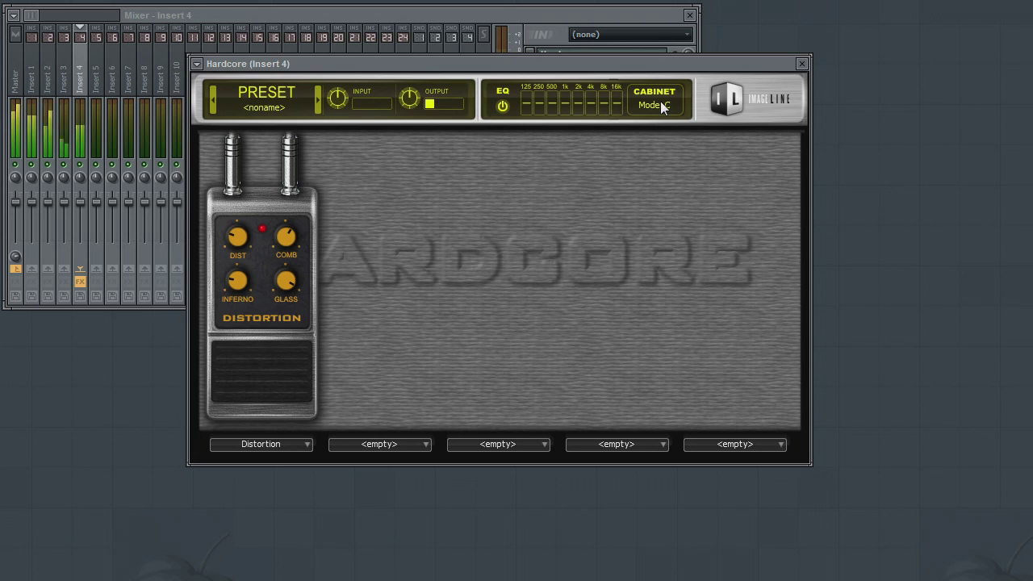
click(661, 106)
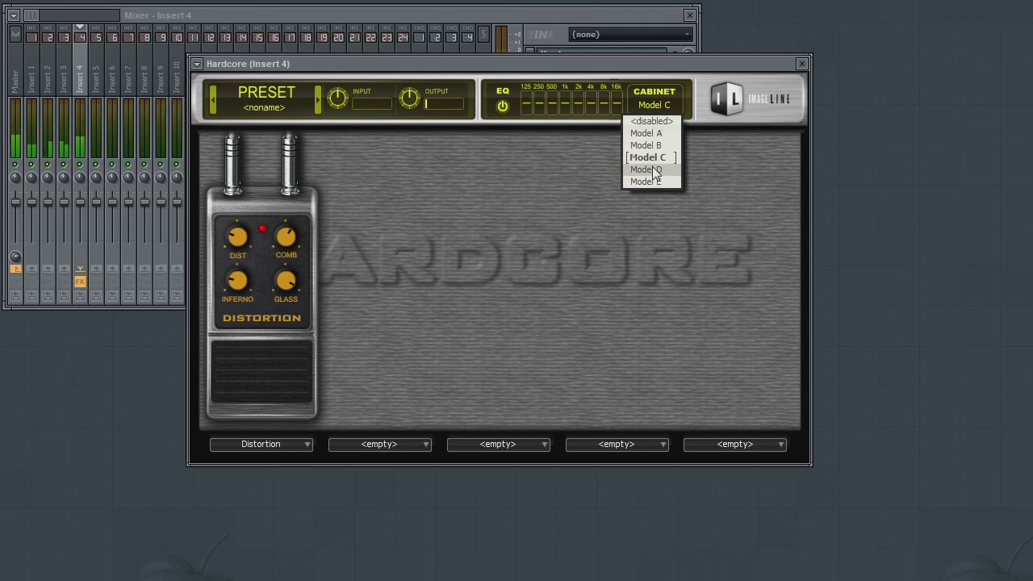
click(654, 171)
click(657, 105)
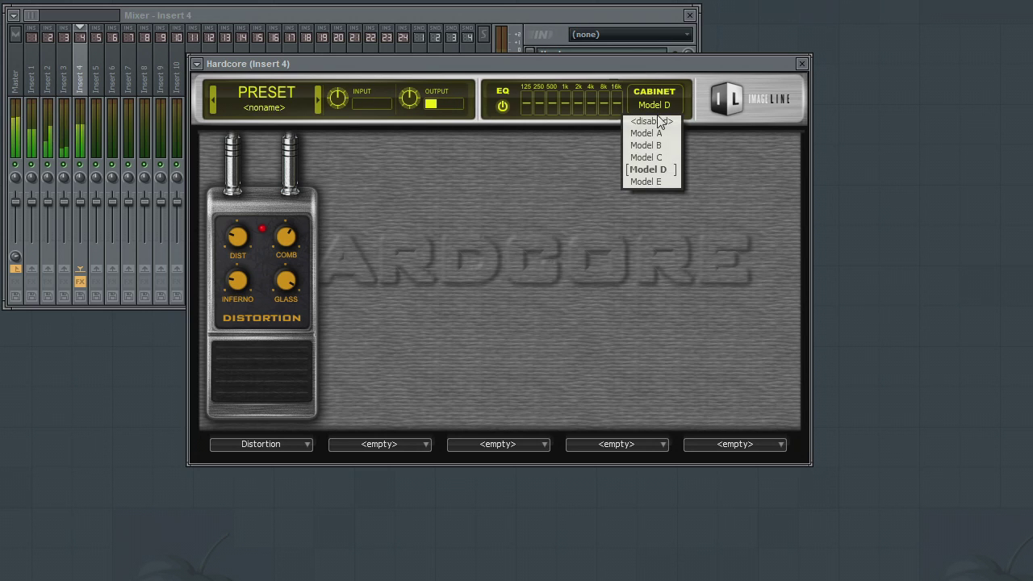
click(653, 180)
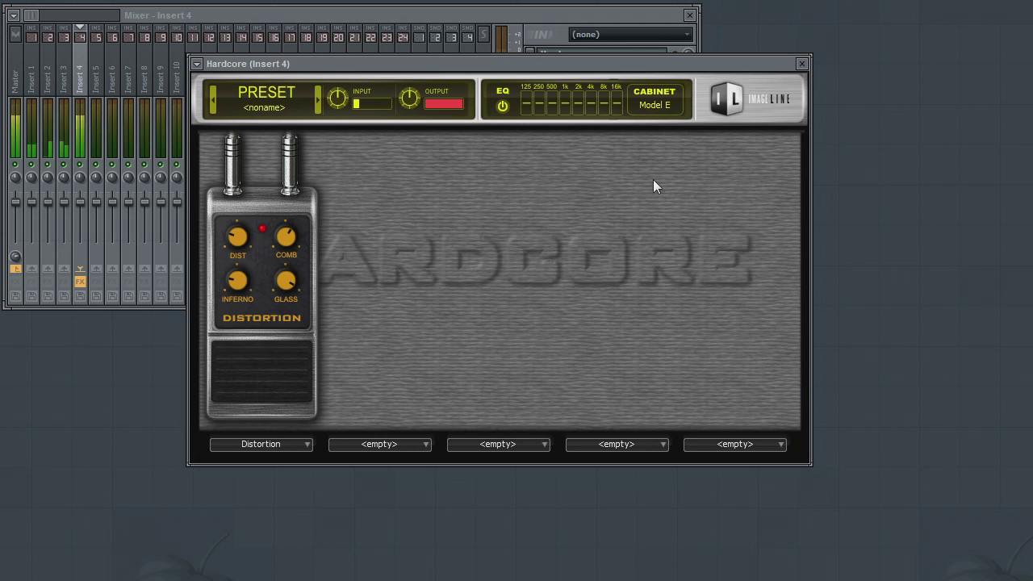
Set the cabinet to Model A and toggle the Distortion pedal's footswitch
click(657, 103)
click(656, 133)
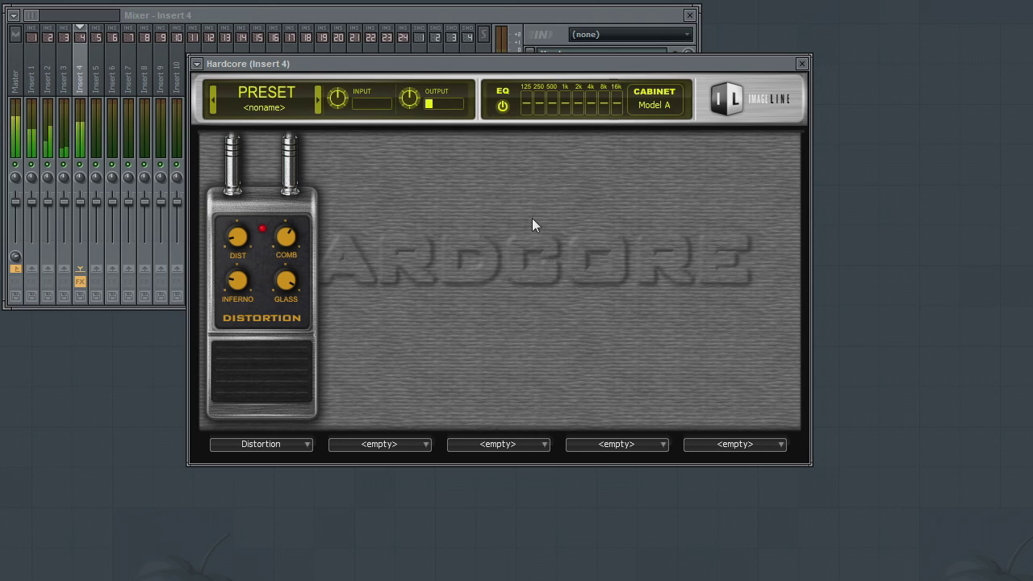
click(271, 358)
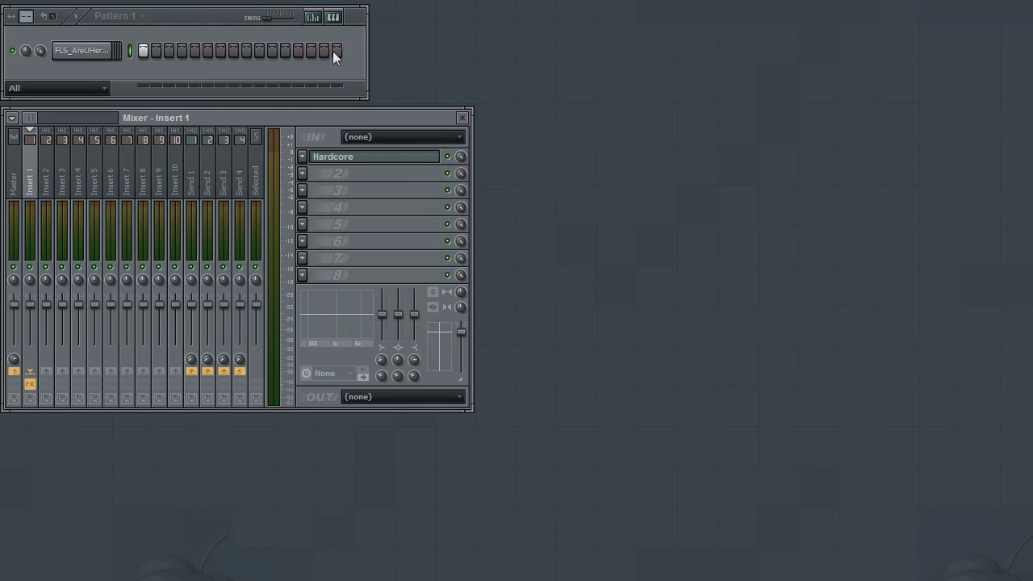
Play the vocal sample pattern, open Hardcore on Insert 1, reset its program and stop playback
key(space)
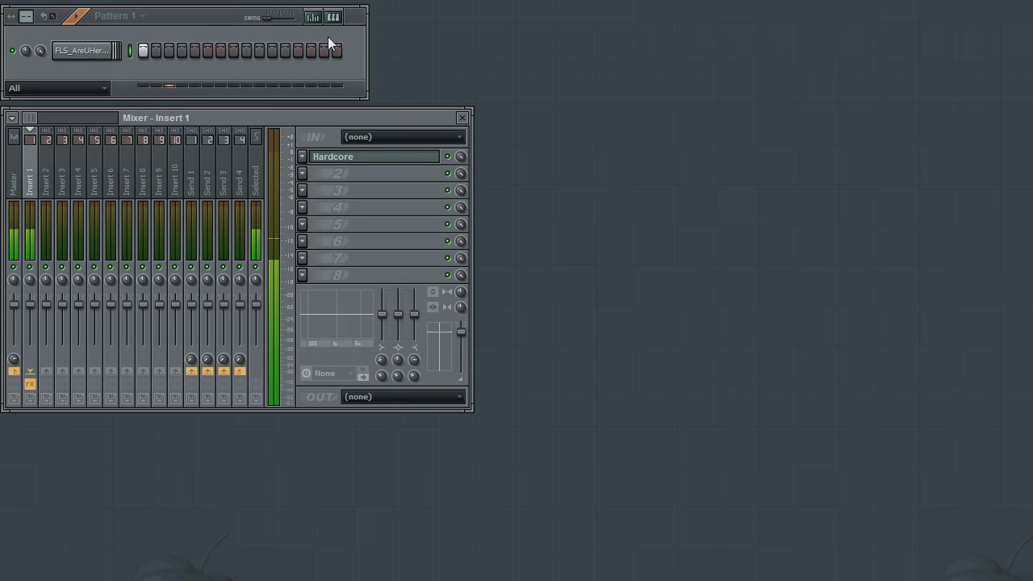
click(336, 161)
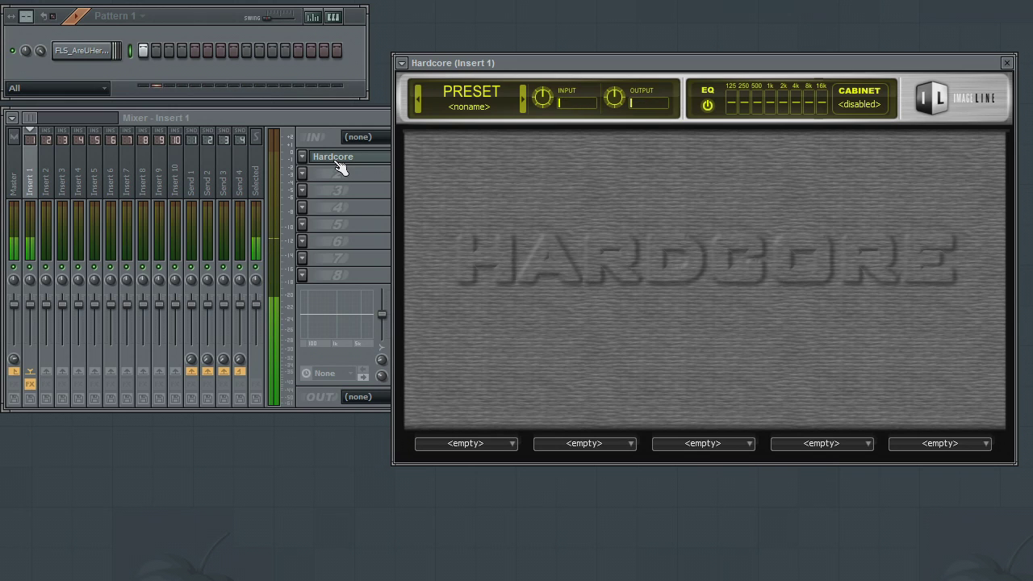
click(476, 108)
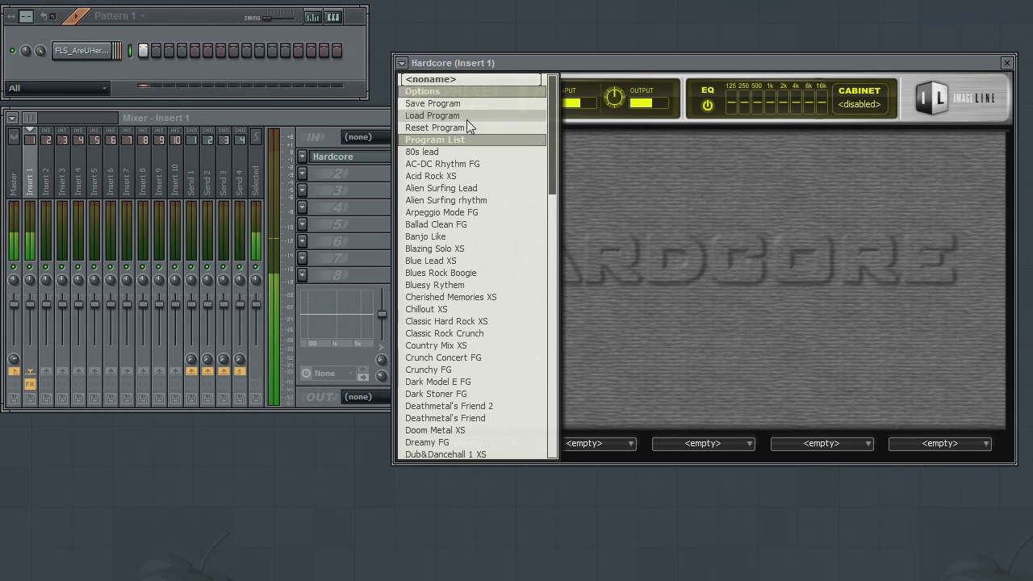
click(466, 124)
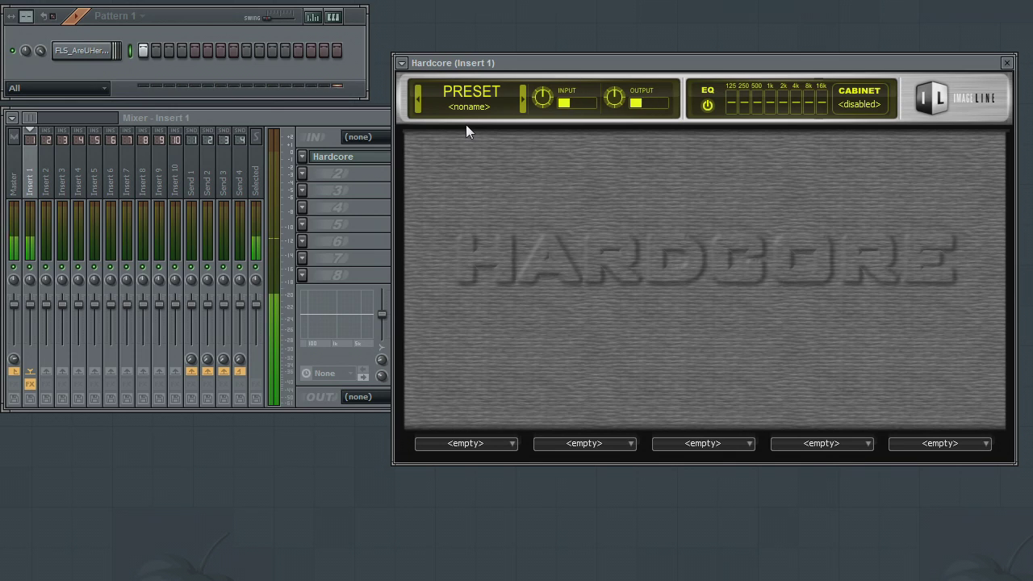
key(space)
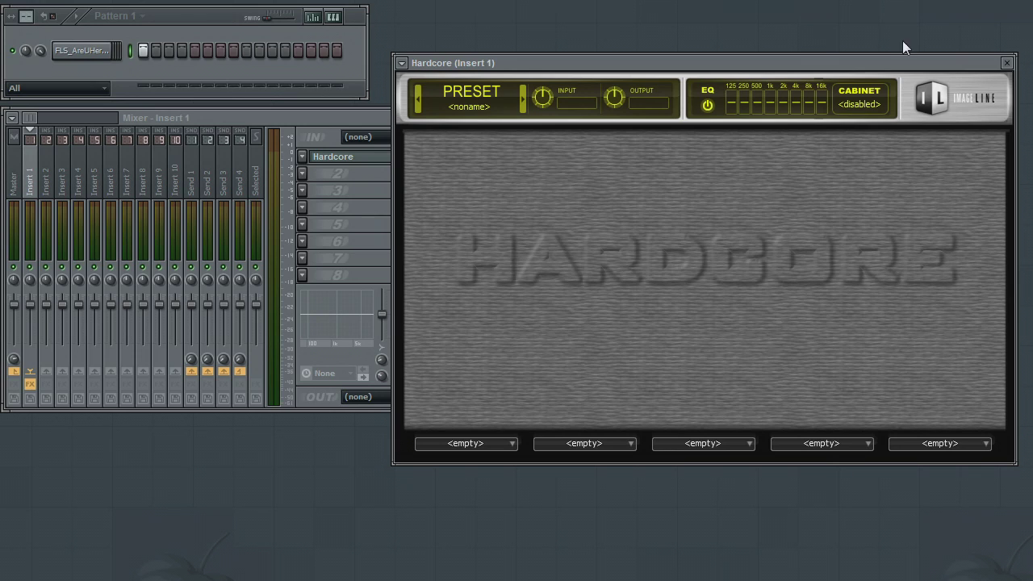
Audition cabinet Models A through E on the vocal sample while the pattern plays, without any pedals loaded
click(859, 102)
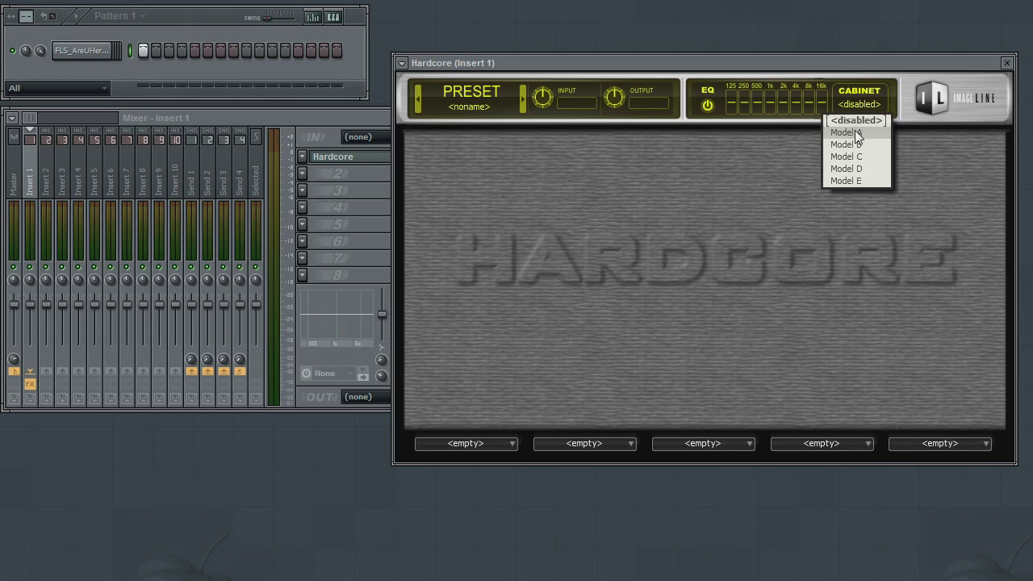
click(856, 133)
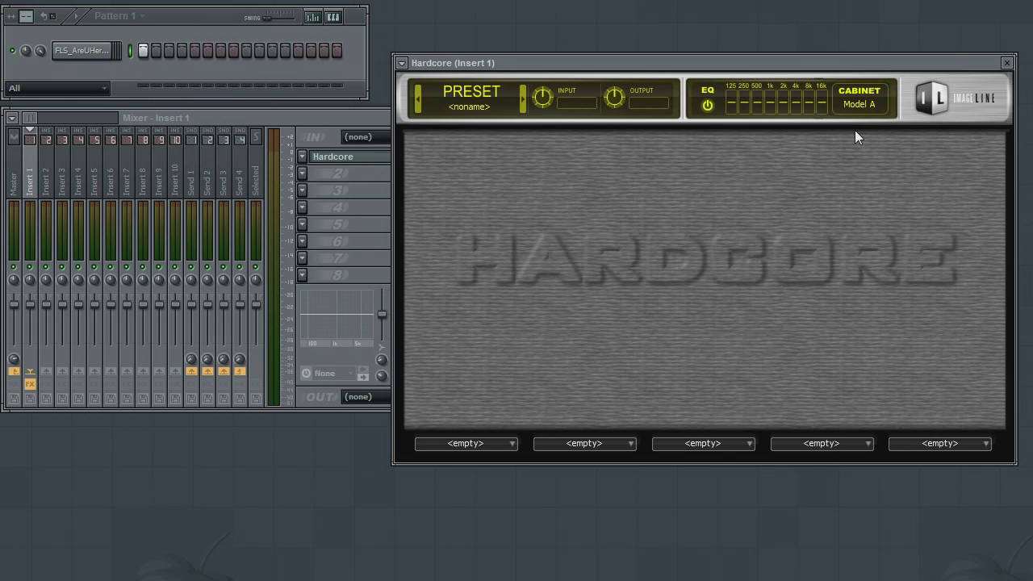
key(space)
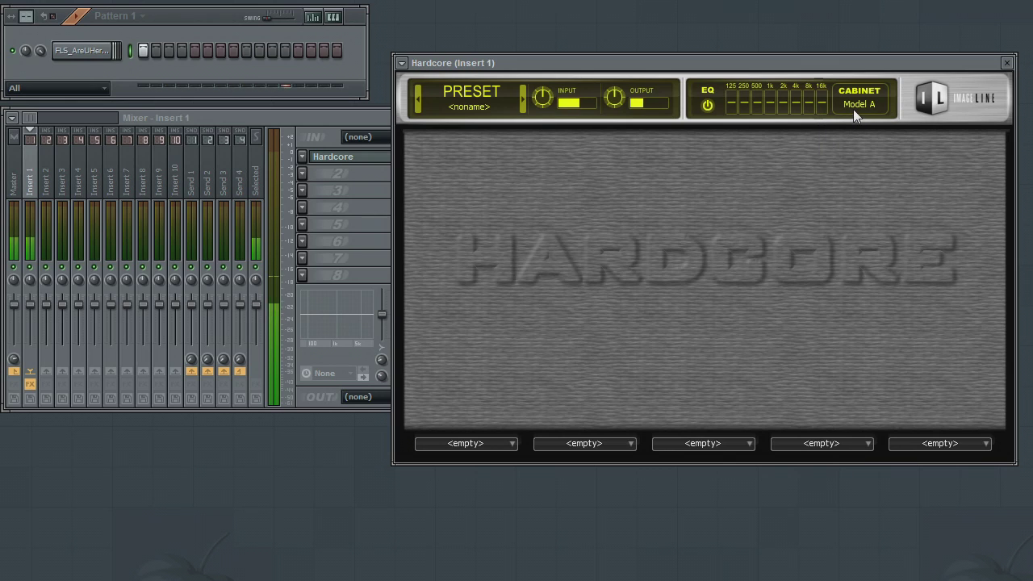
click(856, 103)
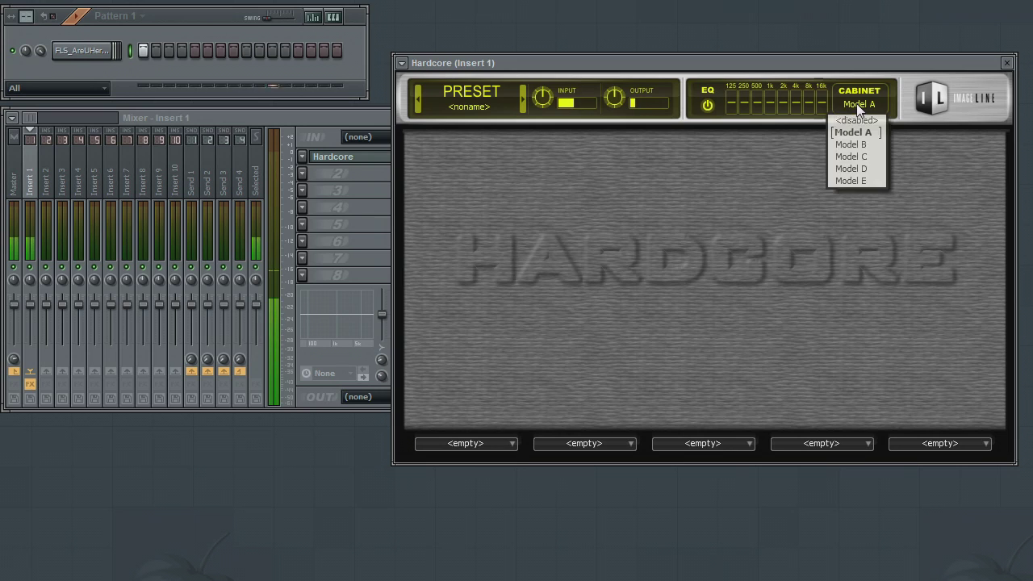
click(856, 143)
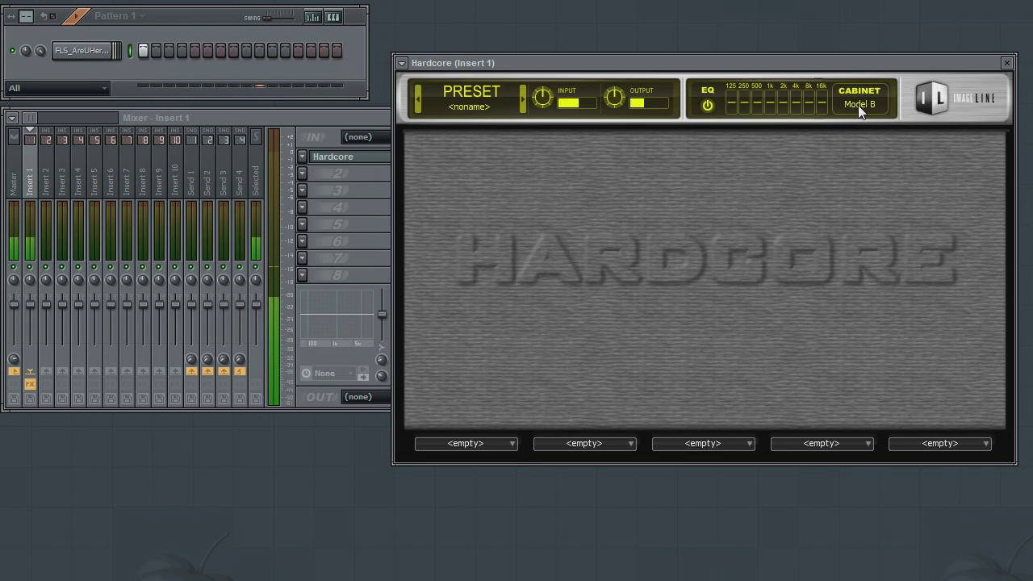
click(859, 106)
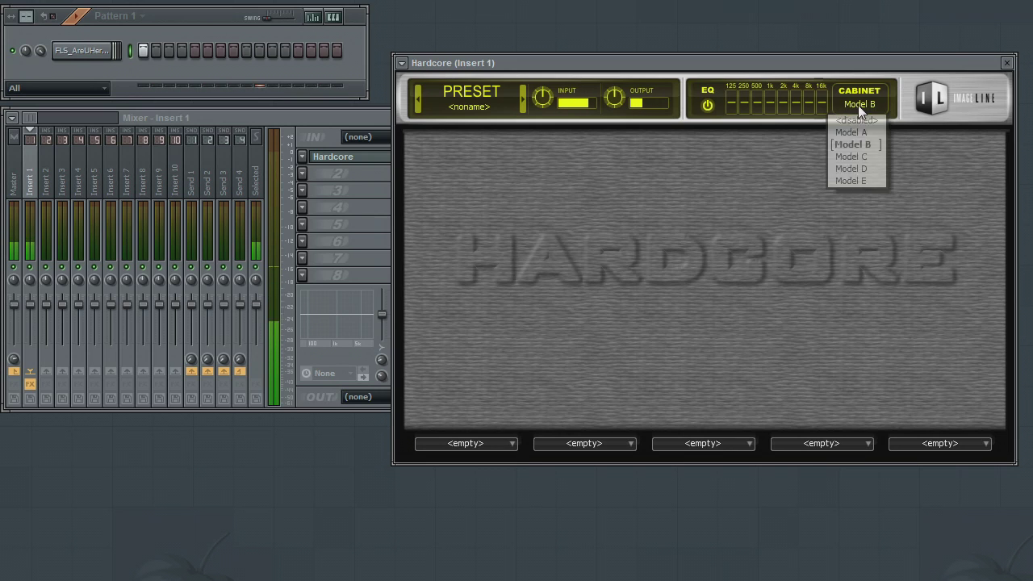
click(860, 155)
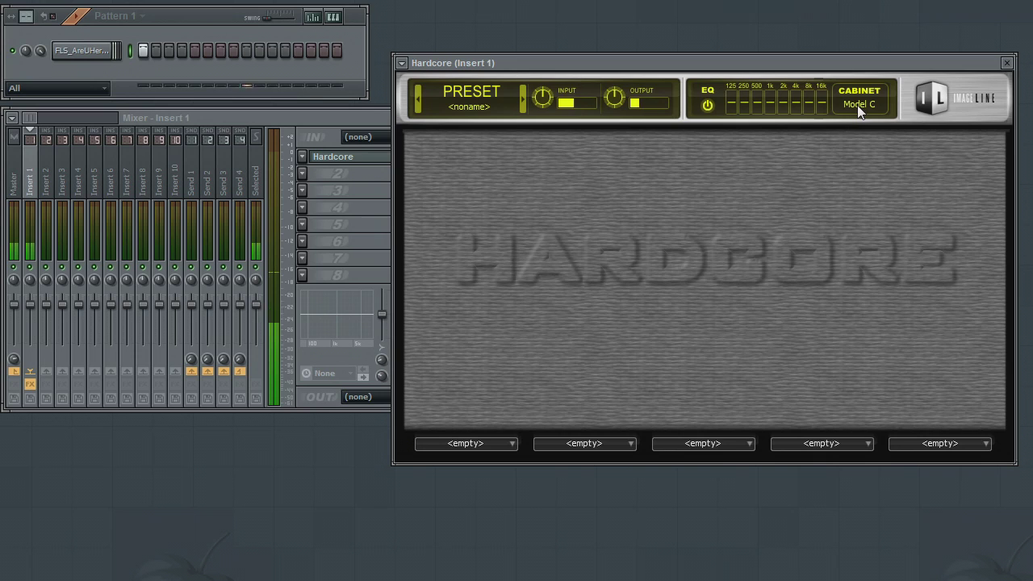
click(858, 105)
click(857, 163)
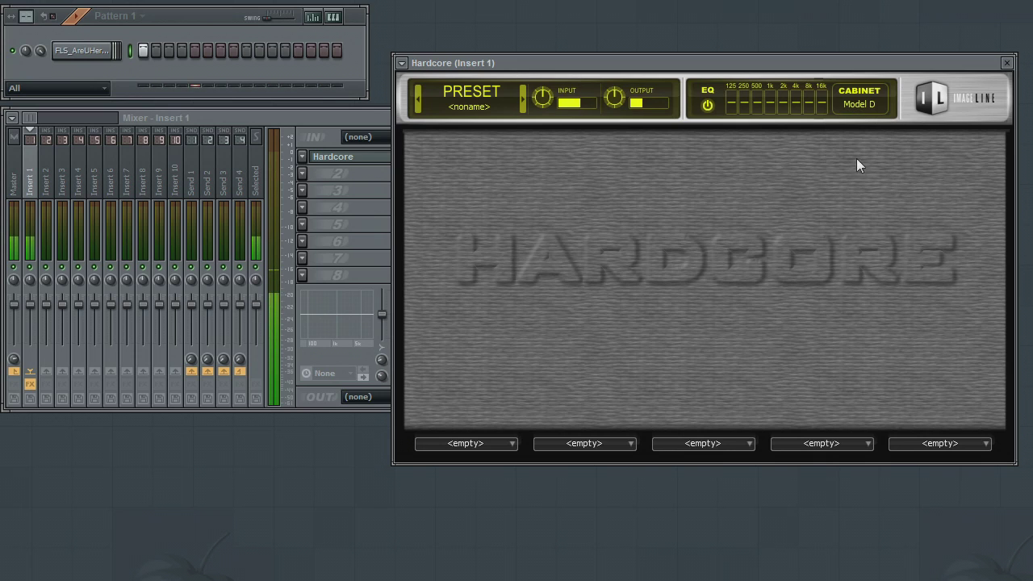
click(859, 103)
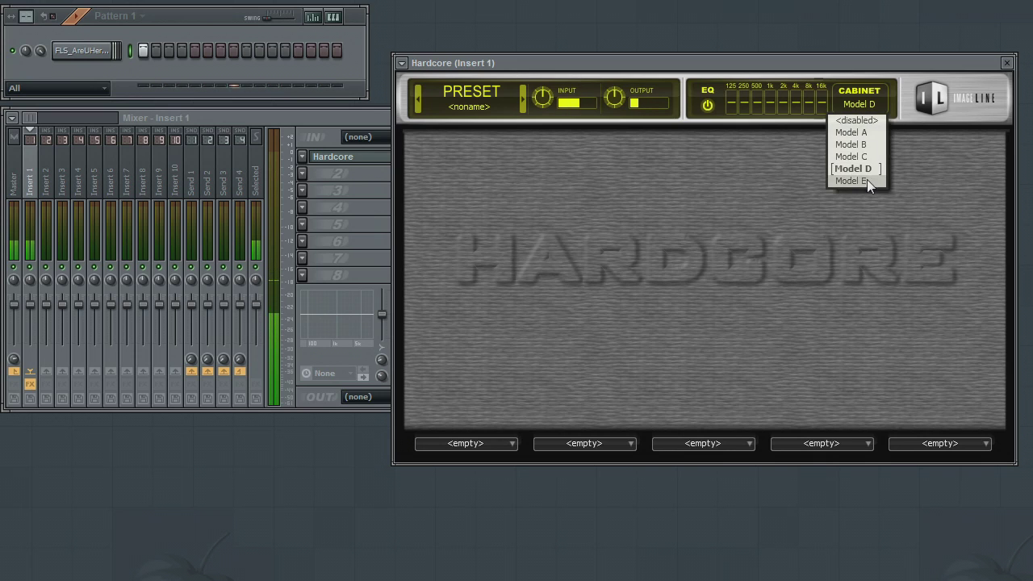
click(867, 179)
Set the cabinet to Model D, add a Reverb pedal to the first pedal slot and stop playback
click(856, 104)
click(863, 164)
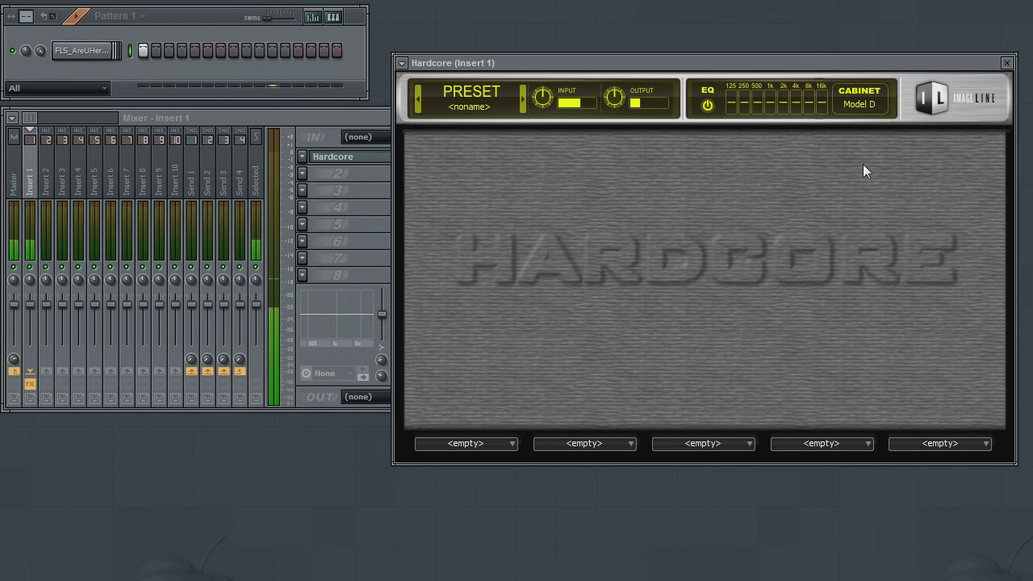
click(480, 445)
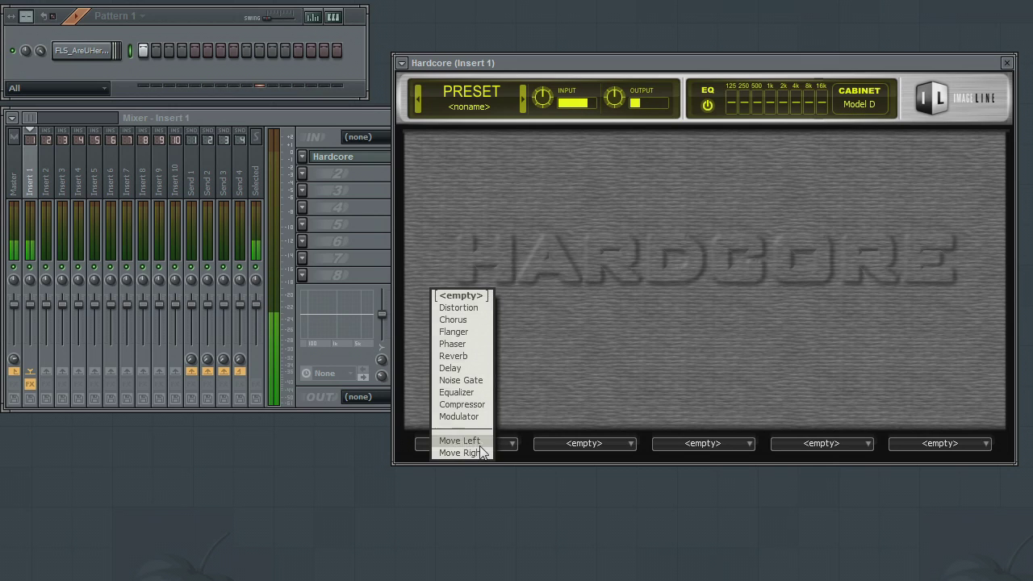
click(471, 358)
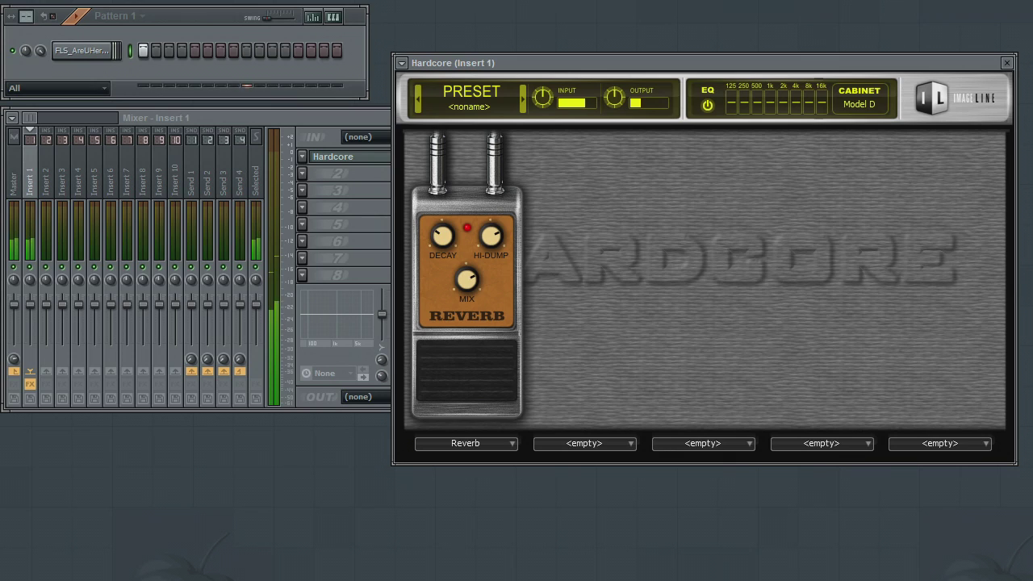
key(space)
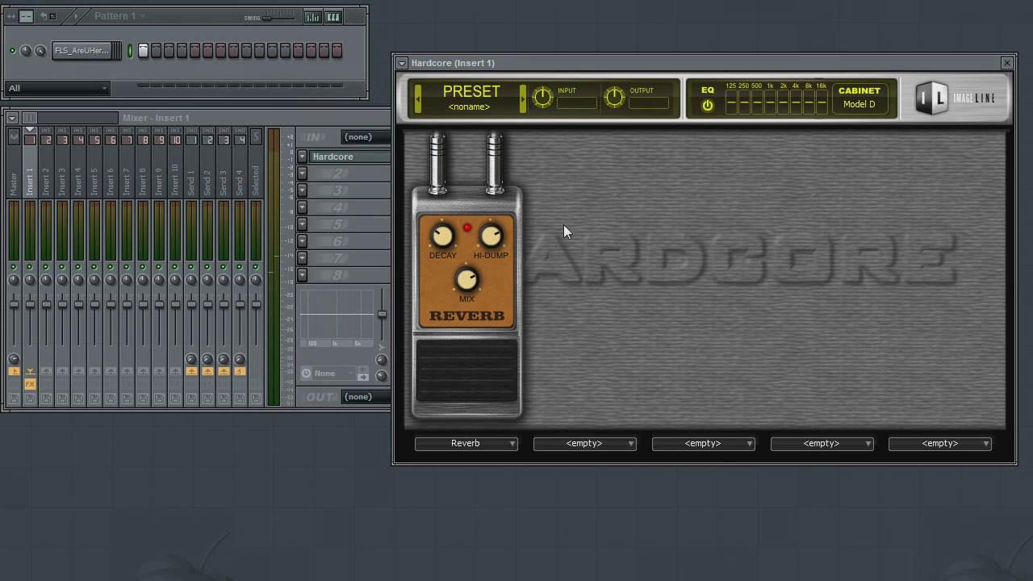